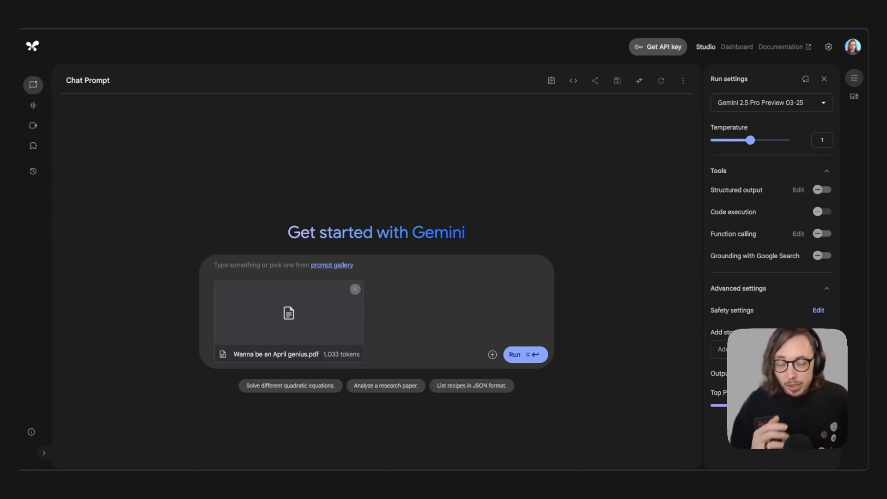
mouse_move(758, 104)
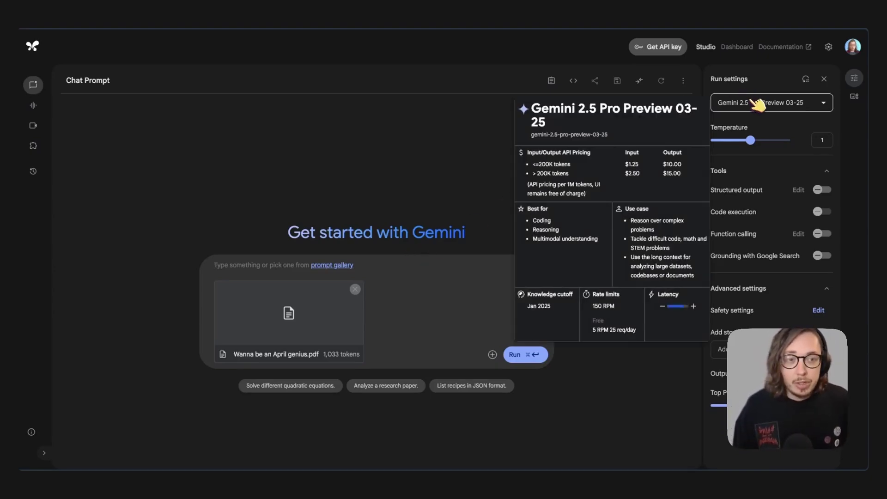
click(759, 103)
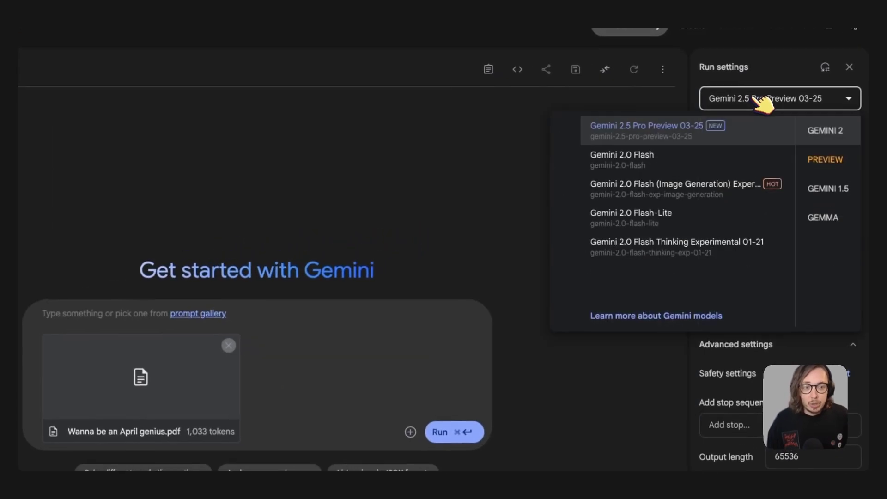
click(704, 134)
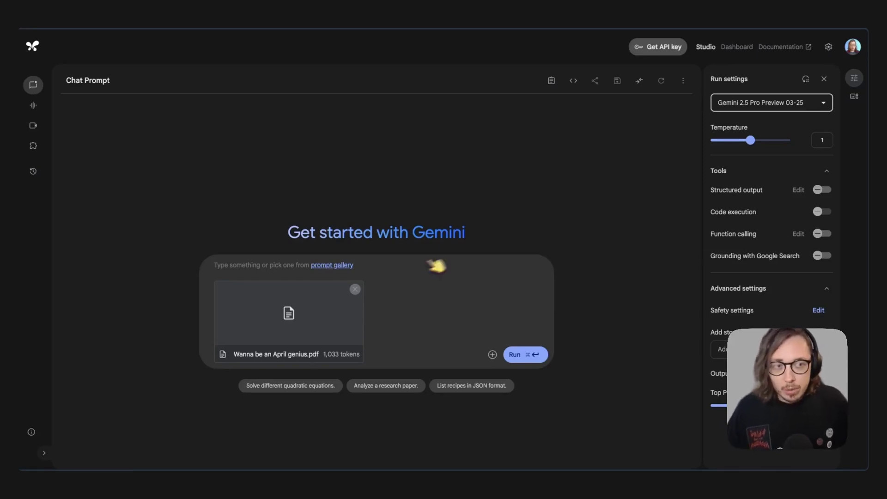
Paste the prompt asking Gemini to reverse-engineer the course email via Q&A, separating its paragraphs with blank lines
click(853, 78)
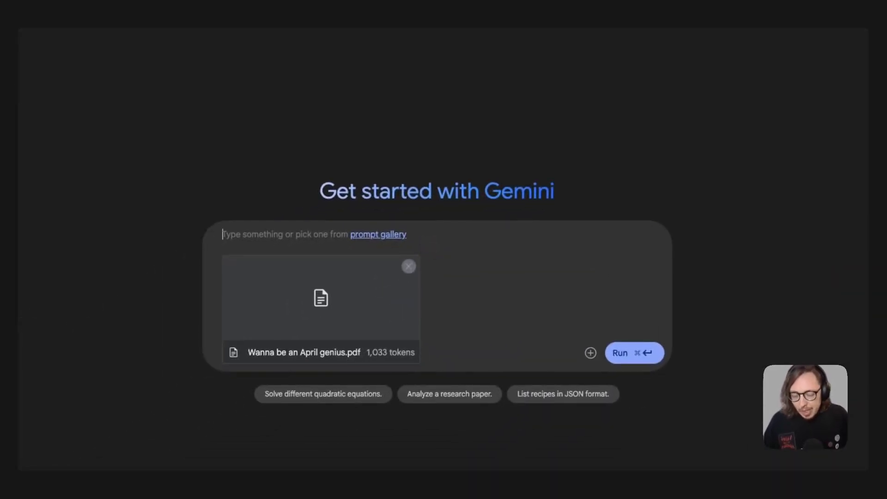
text(I've attached an email for a course promotion. I purchased the course and I'm curious to understand why I made that choice based on this email. Let's reverse engineer this email together so I can understand what influenced me to make the purchase. We can approach this in a few different ways, I think the most productive would be through a Q&A approach but I'm open to your suggestions. My end goal is to get clarity on what triggered me to purchase and what I can learn from this email about promoting my own courses. Are you ready?)
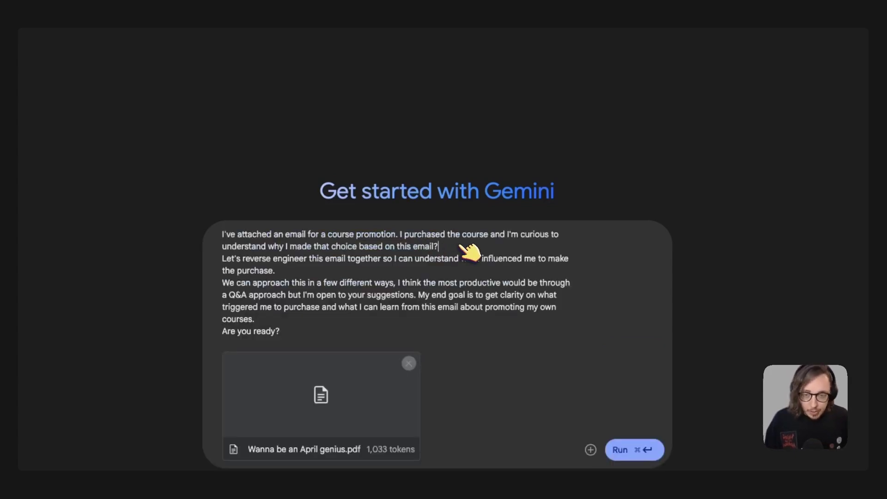
key(Return)
key(Down)
key(Down)
key(super+Right)
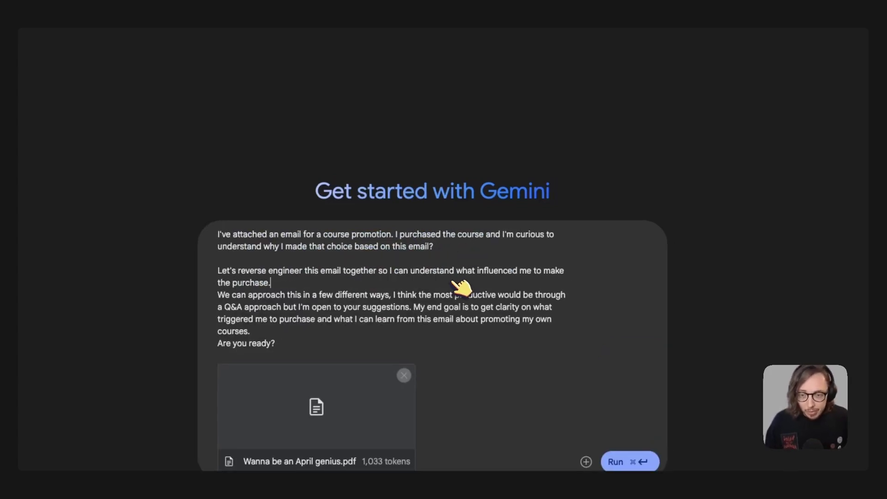
key(Return)
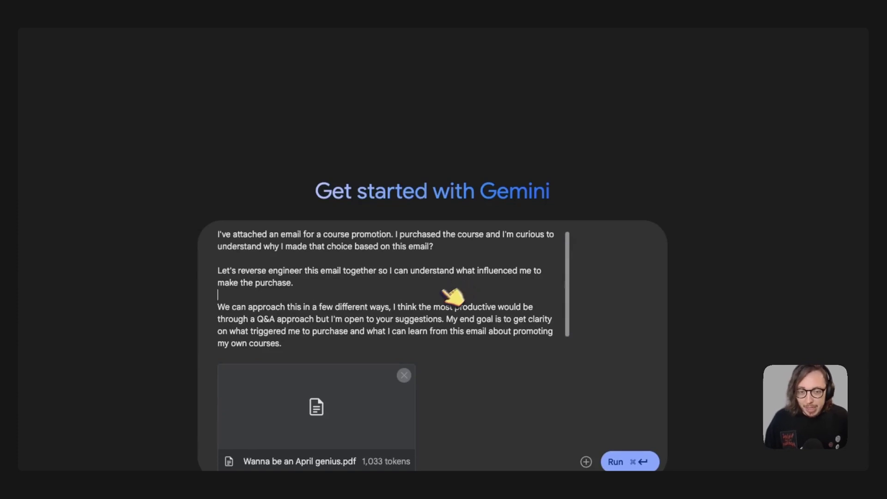
text(Are you ready?)
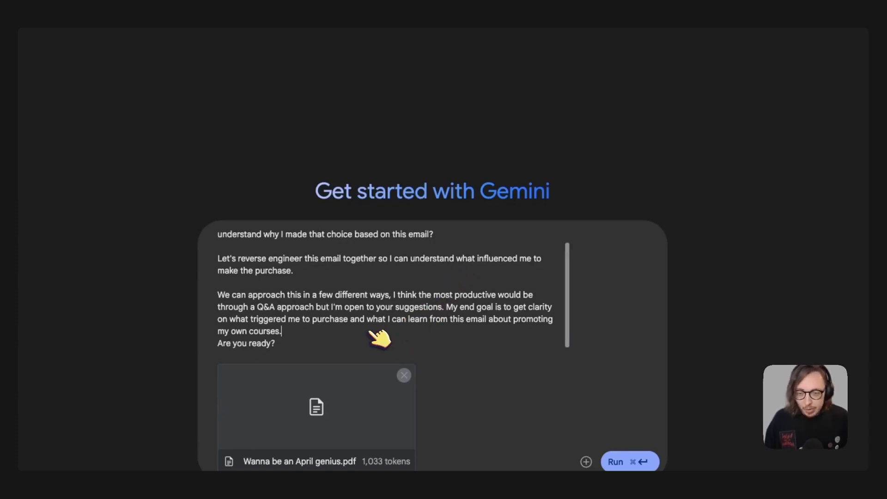
key(super+z)
key(BackSpace)
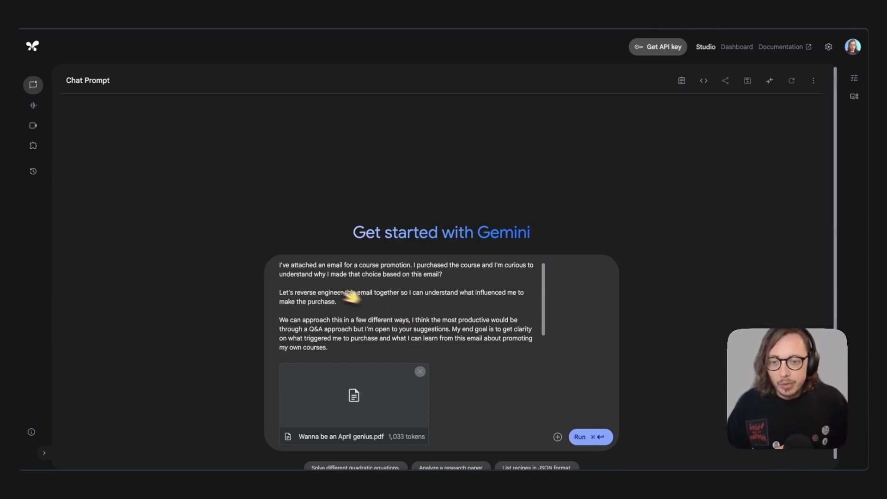
drag(279, 266, 496, 284)
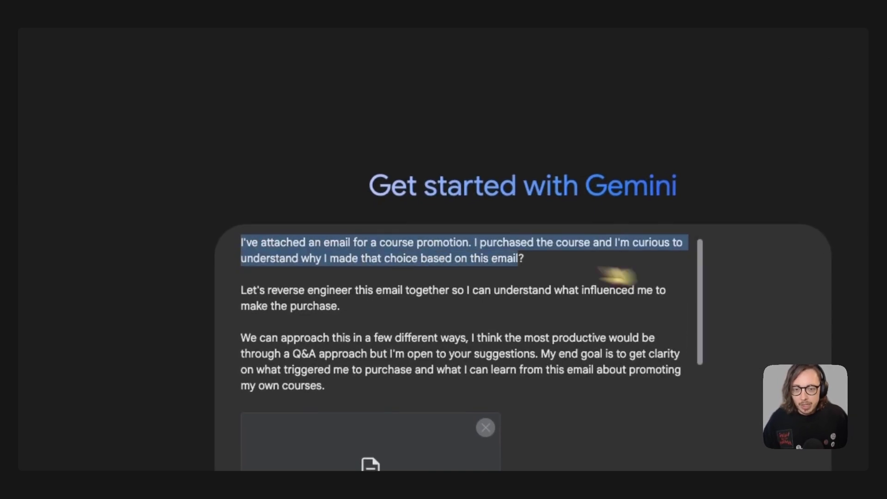
drag(615, 275, 621, 270)
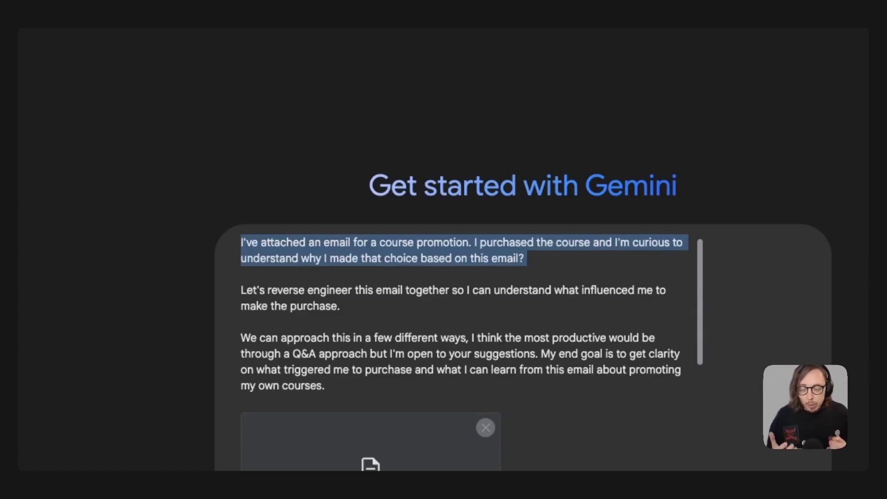
click(512, 290)
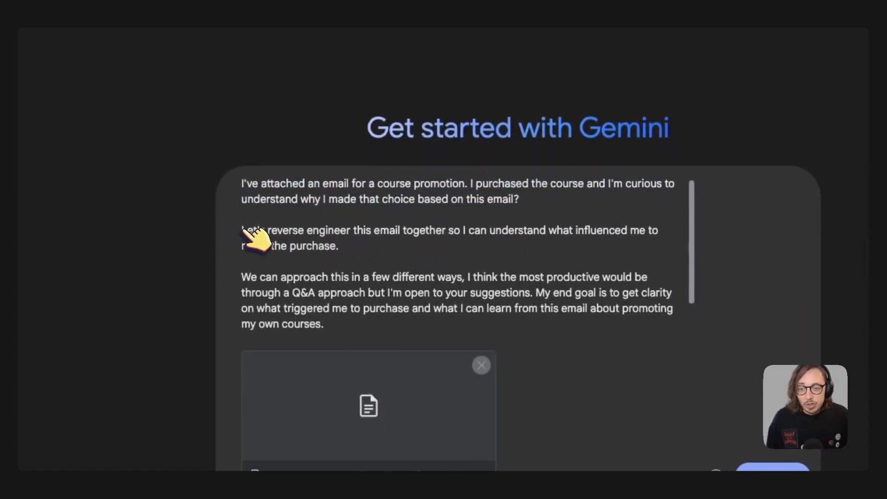
drag(240, 230, 395, 244)
scroll(397, 247, down, 1)
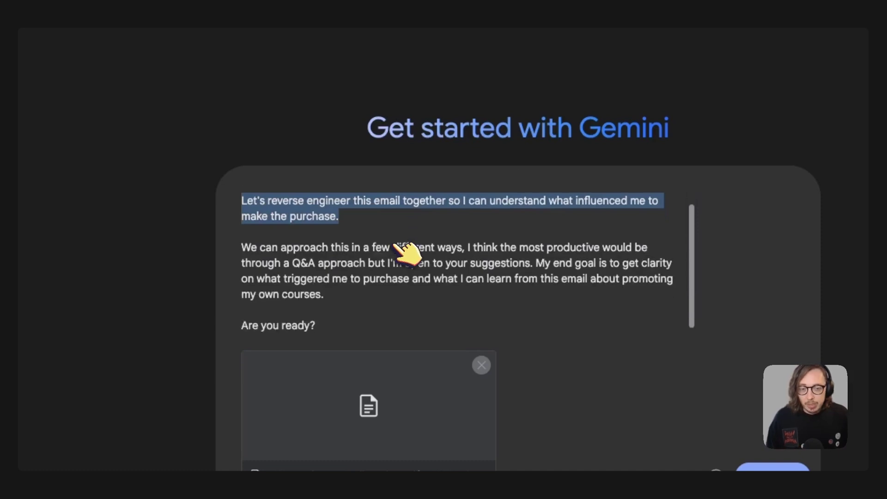
drag(242, 248, 337, 291)
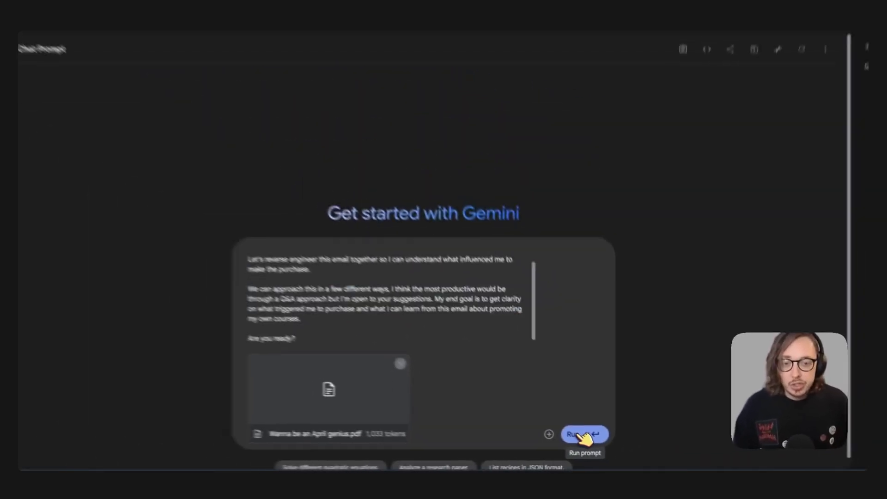
Run the email-analysis prompt and briefly expand, then collapse, Gemini's thinking panel
click(771, 476)
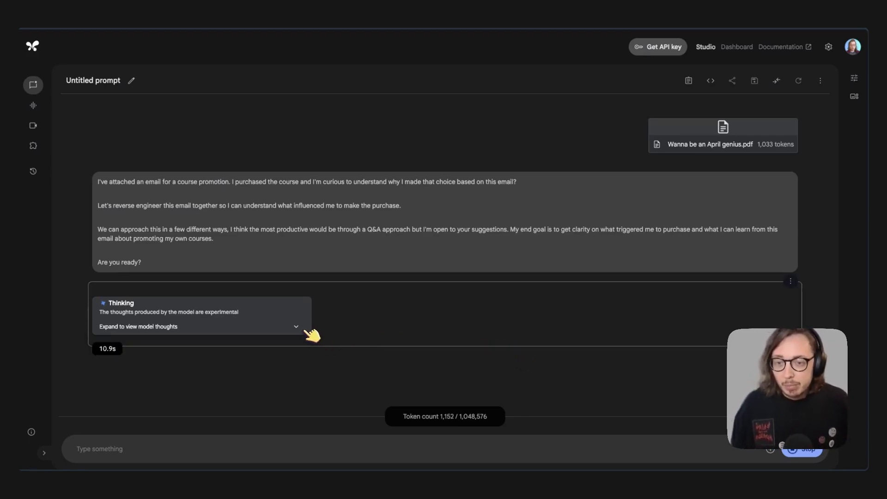
click(319, 324)
scroll(334, 263, down, 3)
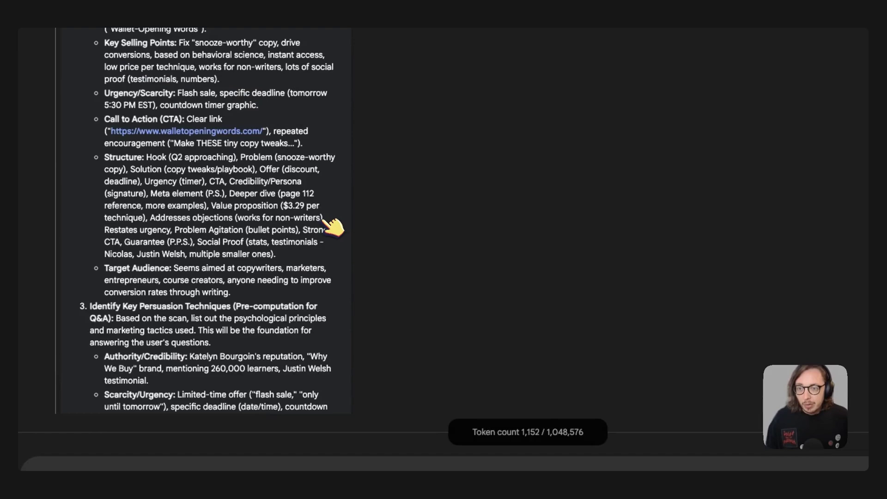
scroll(332, 225, up, 3)
scroll(332, 226, up, 10)
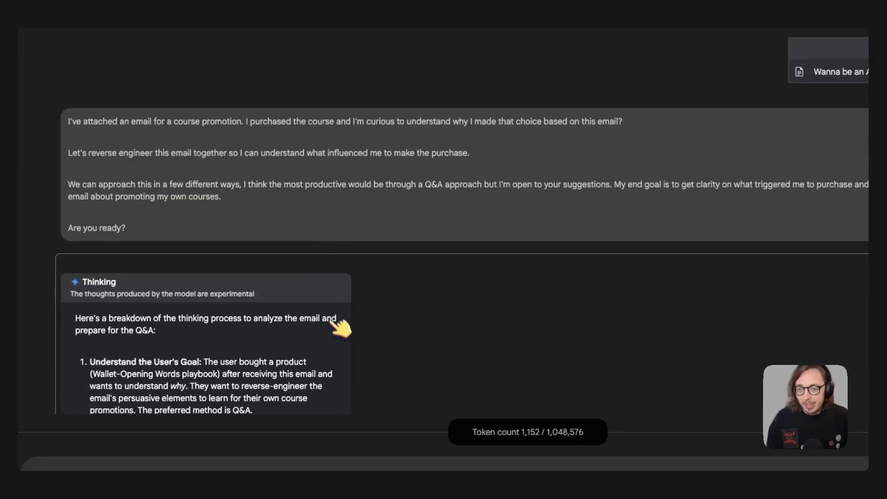
click(340, 295)
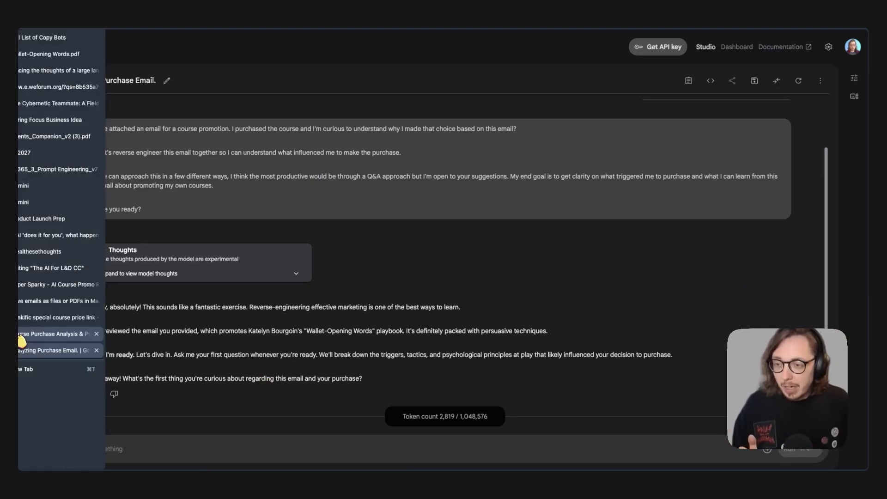
Switch to the Course Purchase Analysis & Promotion chat and scroll to Gemini's ready reply
click(22, 335)
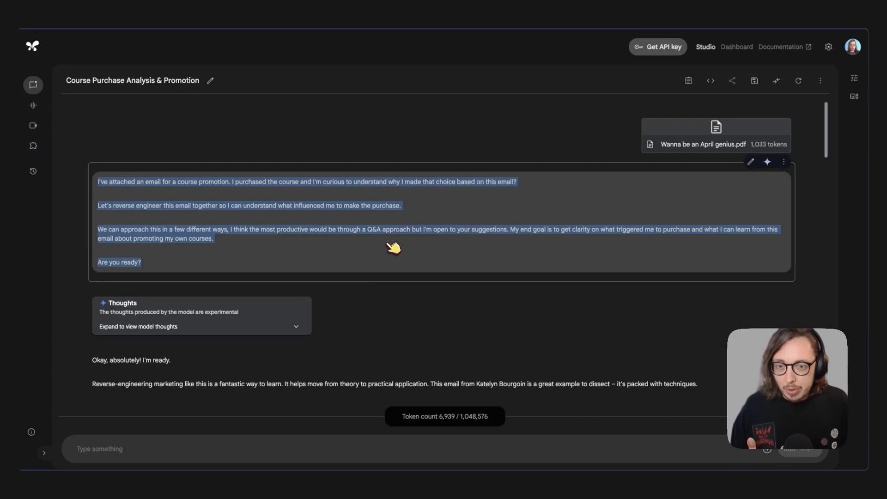
click(393, 249)
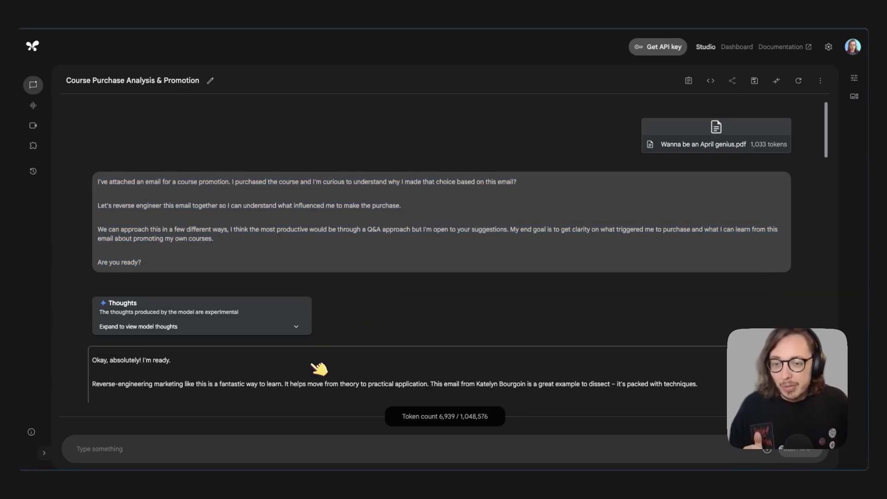
scroll(319, 369, down, 2)
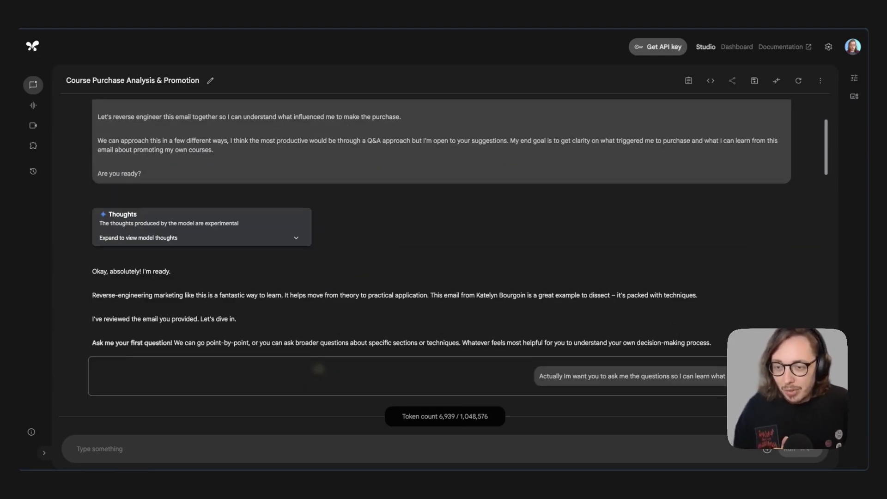
Scroll past Question 1 to the sender-trust and 32.5% discount analysis, highlighting Question 1's subject-line wording
scroll(344, 323, down, 3)
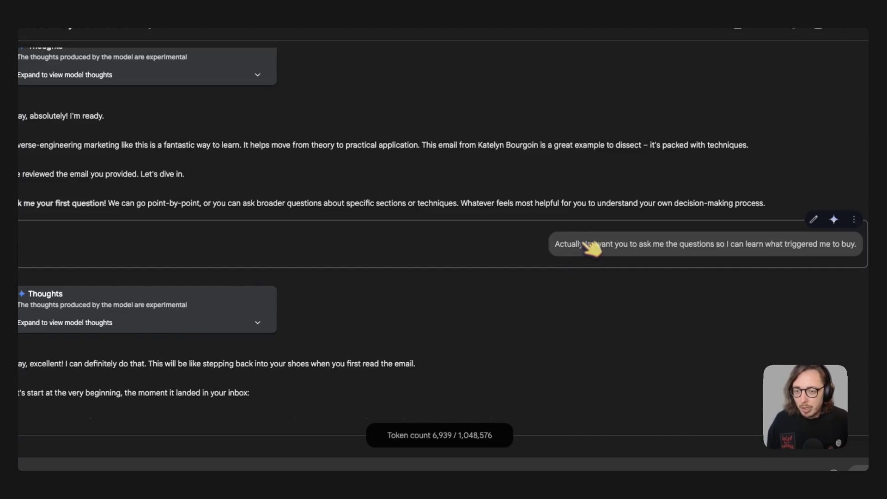
scroll(494, 317, down, 1)
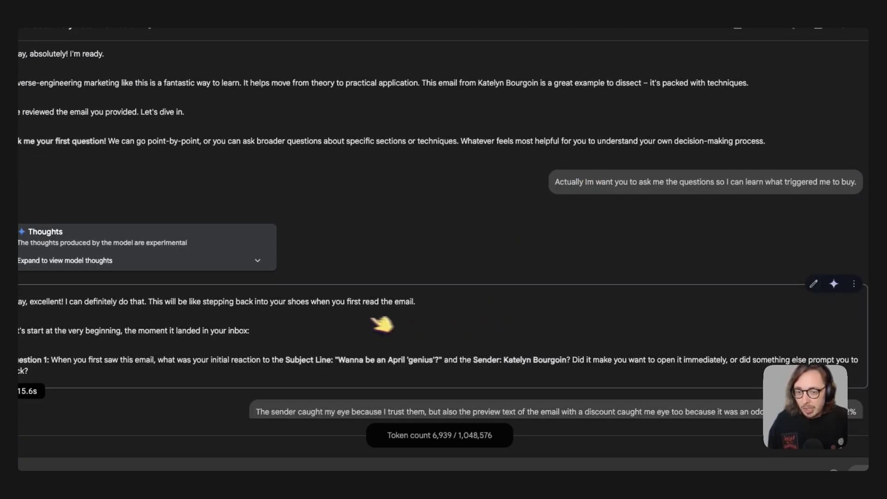
scroll(359, 323, down, 1)
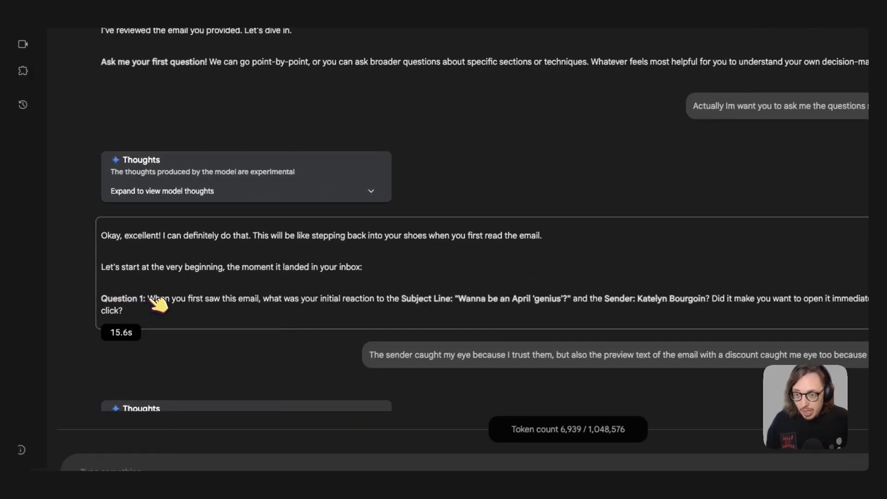
drag(149, 299, 101, 299)
drag(447, 284, 492, 357)
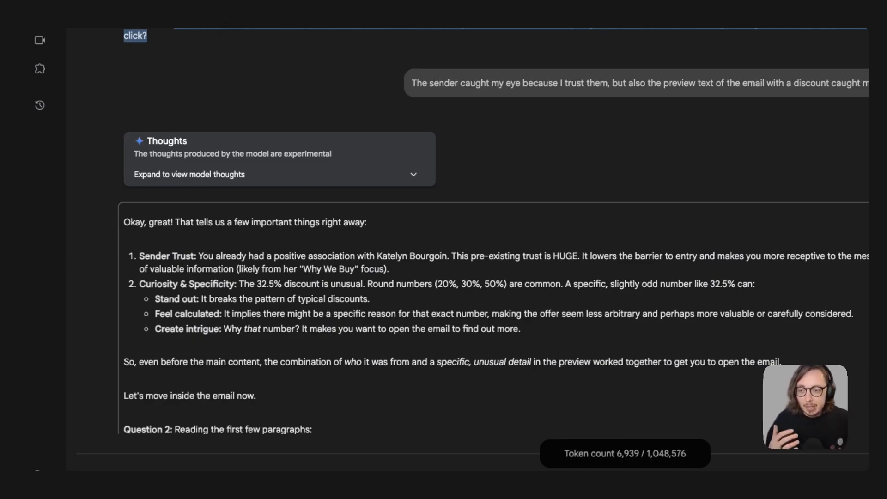
Scroll to Gemini's opening-line techniques and Question 3, highlighting phrases about pressures, copywriting and smart copy tweaks
scroll(259, 282, down, 2)
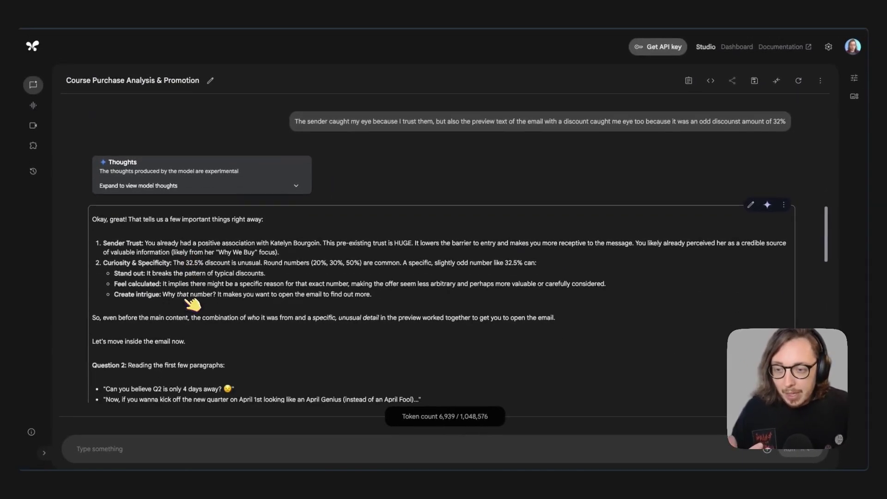
scroll(193, 303, down, 1)
scroll(192, 304, down, 1)
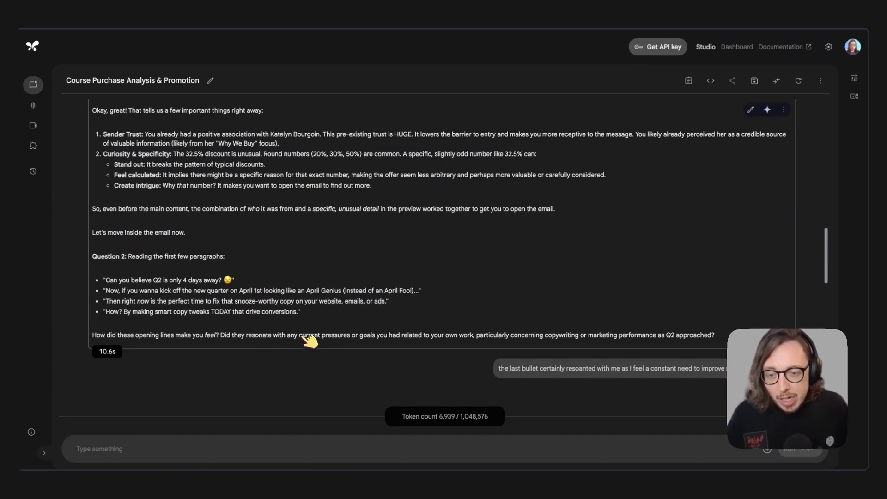
drag(300, 337, 389, 337)
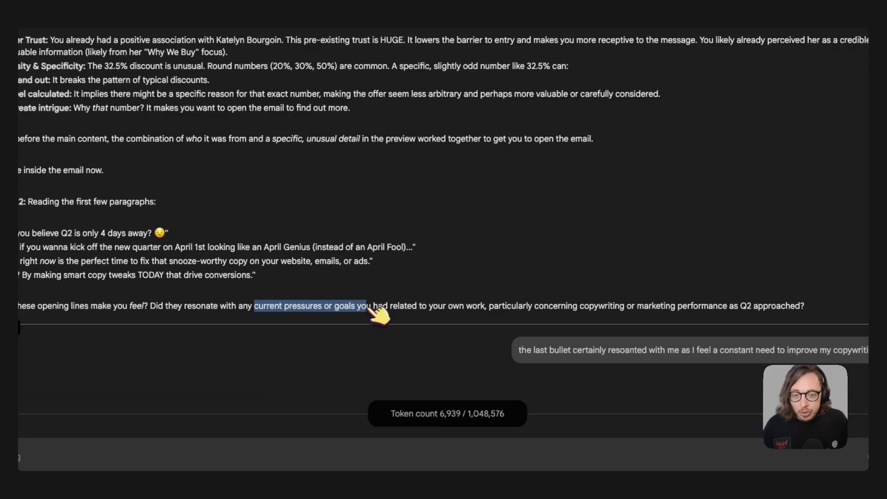
drag(370, 307, 629, 308)
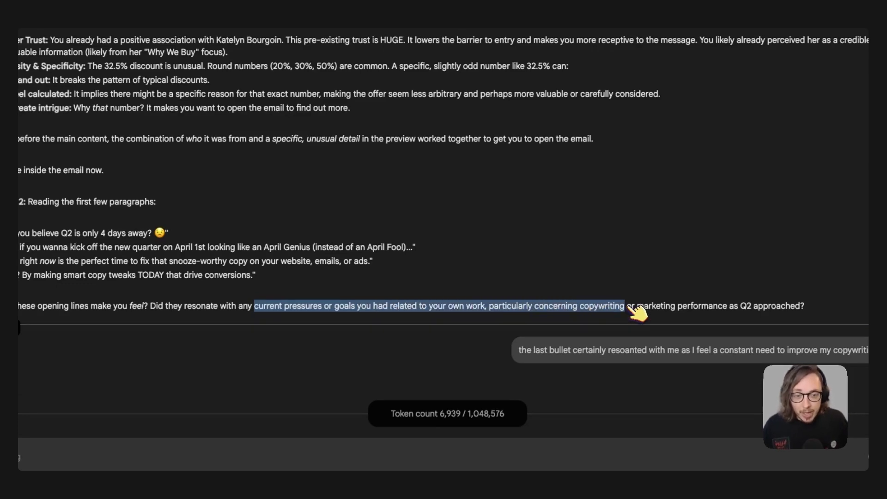
click(631, 306)
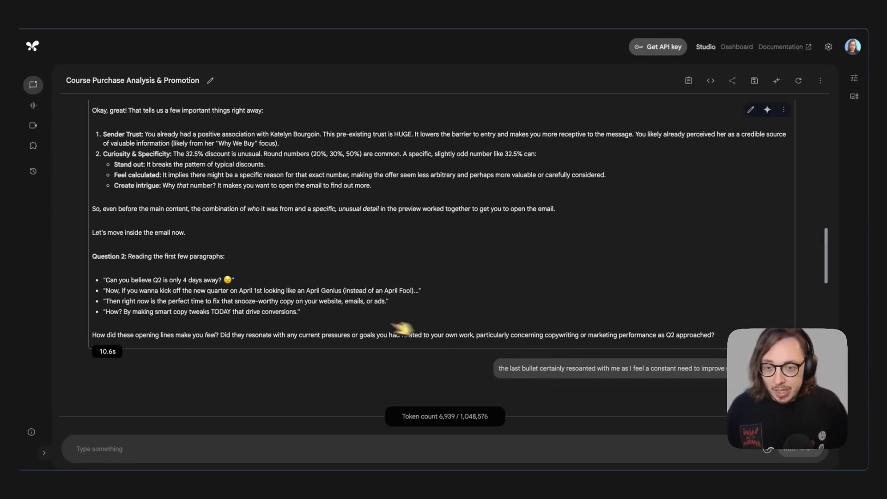
drag(300, 312, 114, 312)
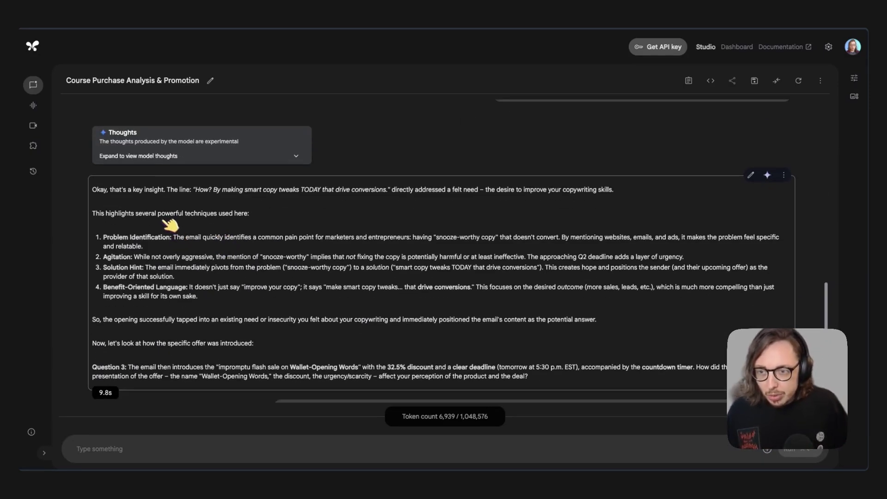
Move down to the reply under Question 3 calling the offer a great deal from a trusted creator
drag(136, 214, 257, 220)
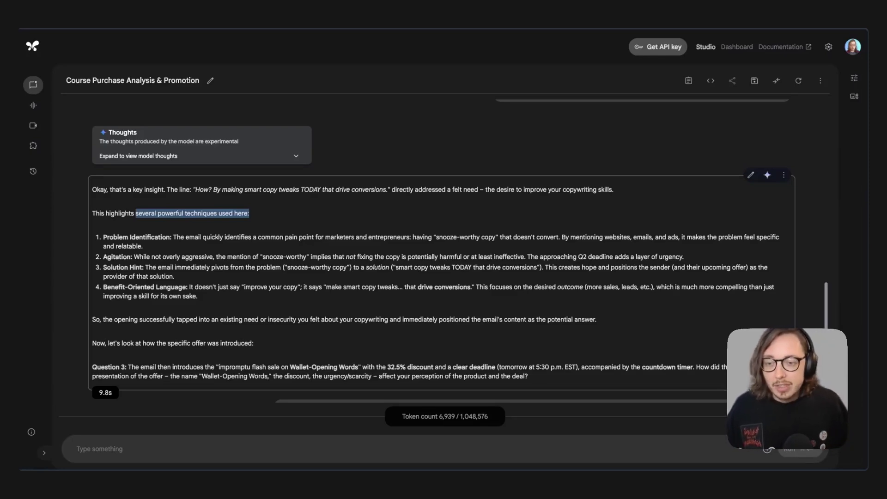
click(265, 243)
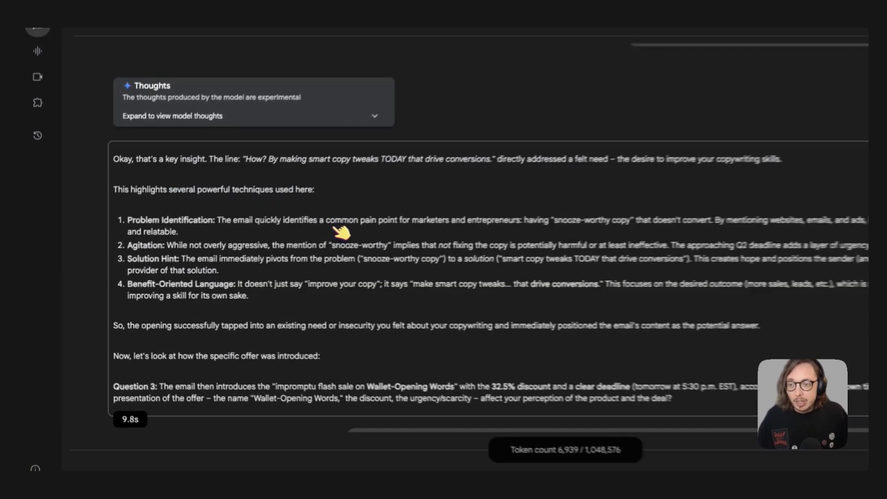
key(ctrl+Return)
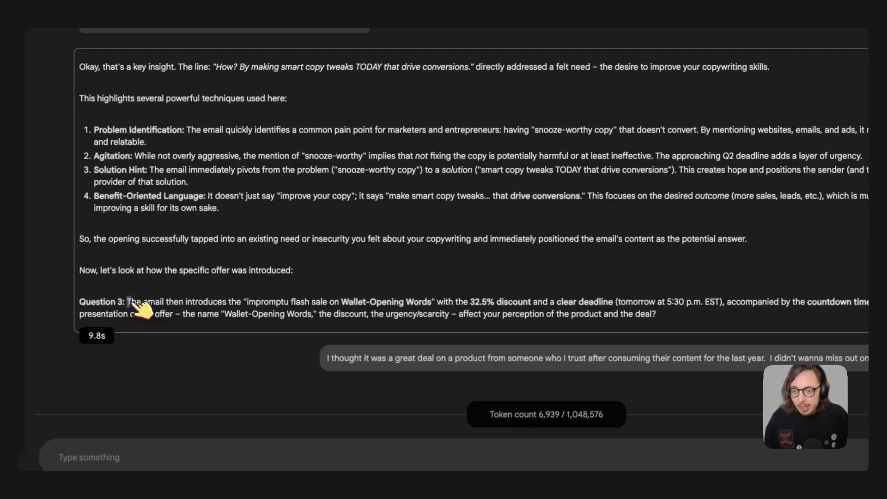
Highlight the full Question 3 text about the flash-sale offer
drag(168, 343, 624, 356)
drag(560, 326, 640, 325)
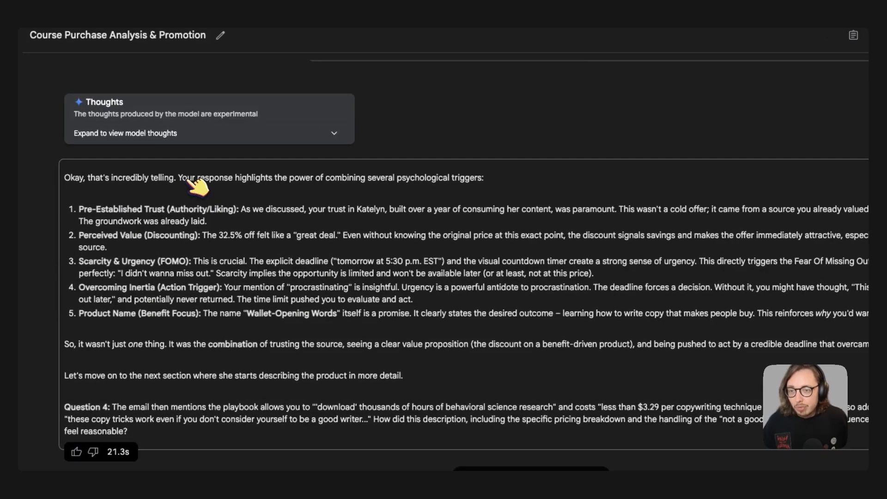
drag(195, 179, 481, 183)
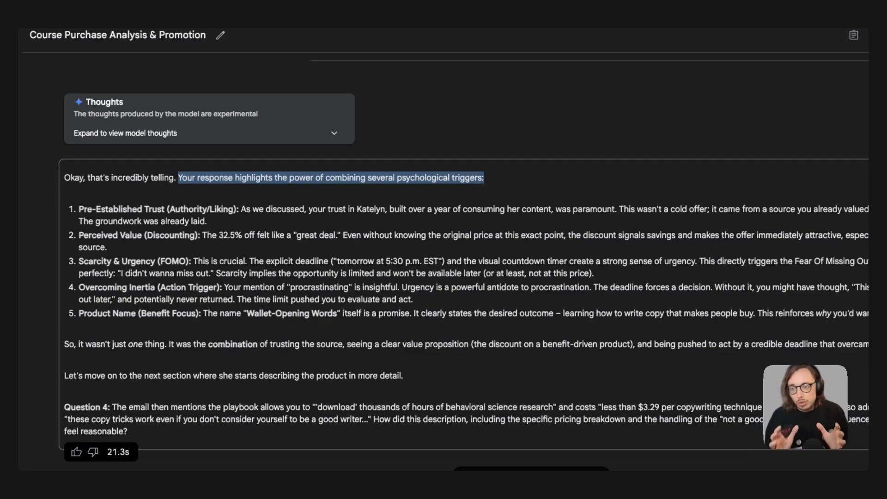
click(307, 226)
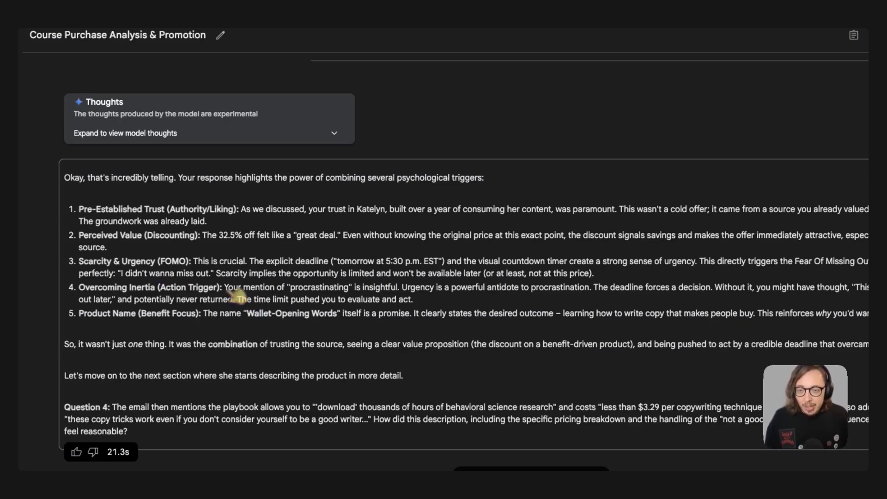
drag(225, 287, 586, 294)
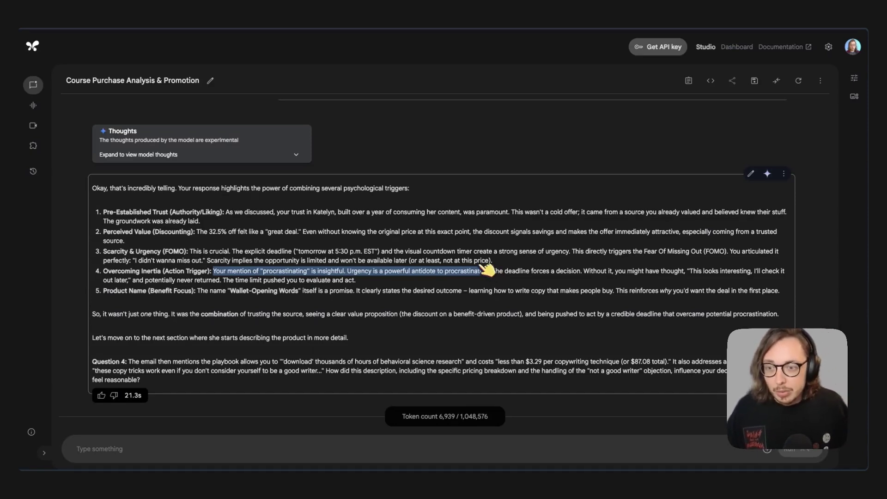
scroll(387, 303, down, 1)
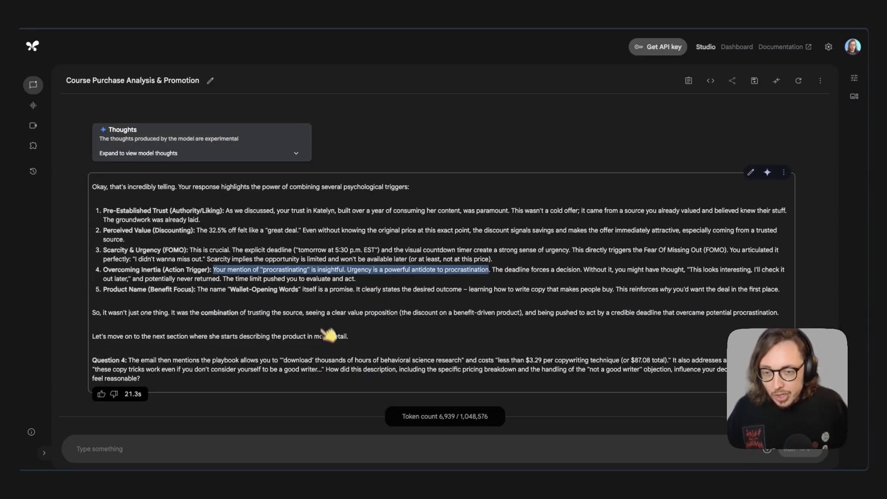
click(366, 281)
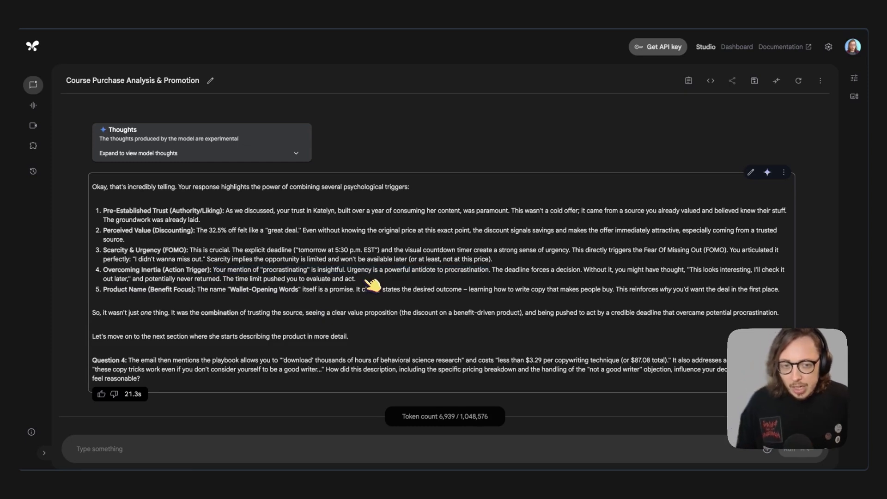